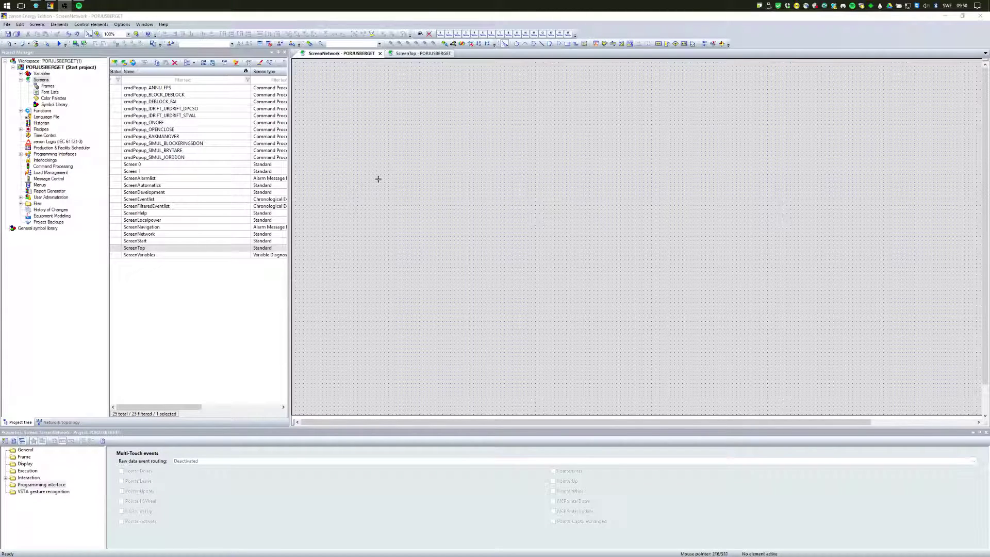
# Draw a rectangle near the upper canvas centre and move it down and left.
pyautogui.click(566, 44)
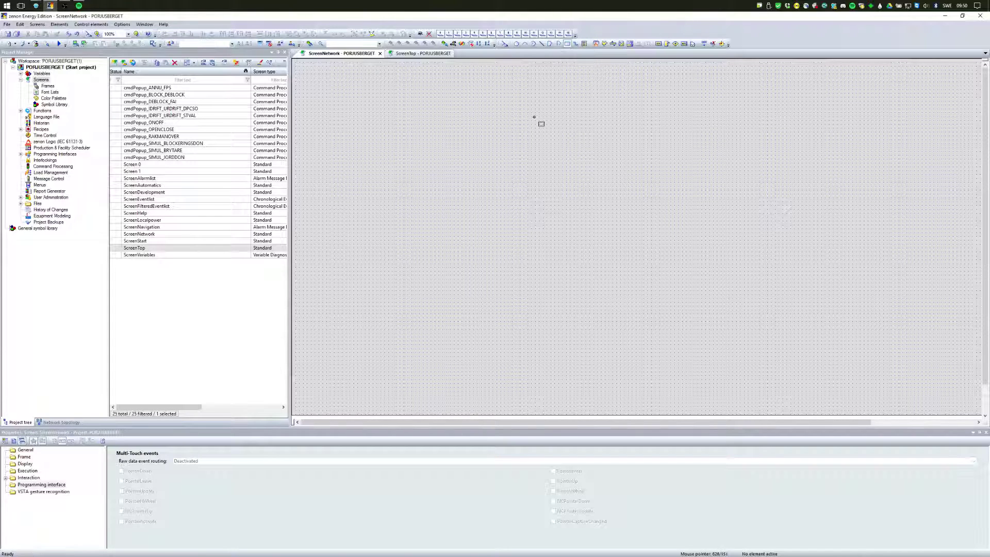
pyautogui.moveTo(442, 113); pyautogui.dragTo(636, 259)
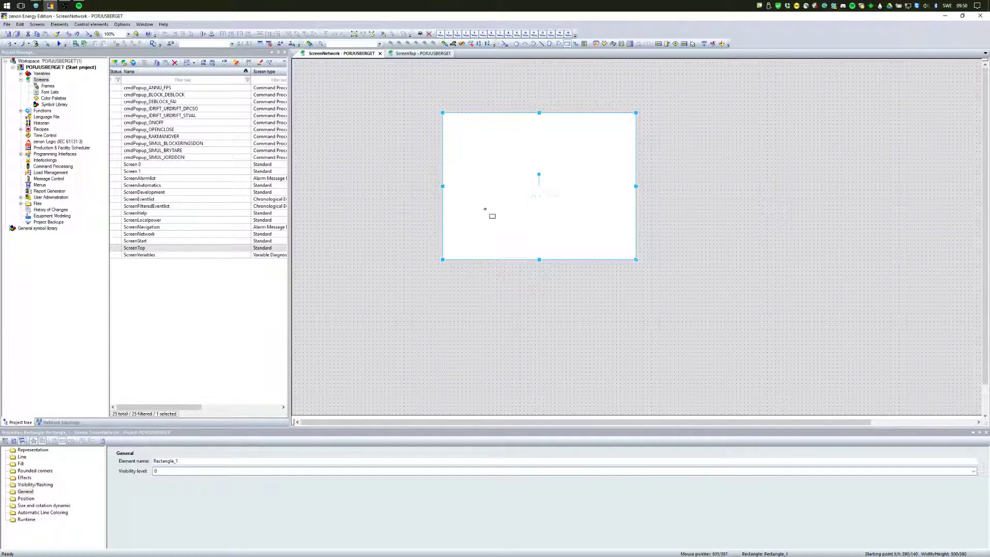
pyautogui.click(477, 182)
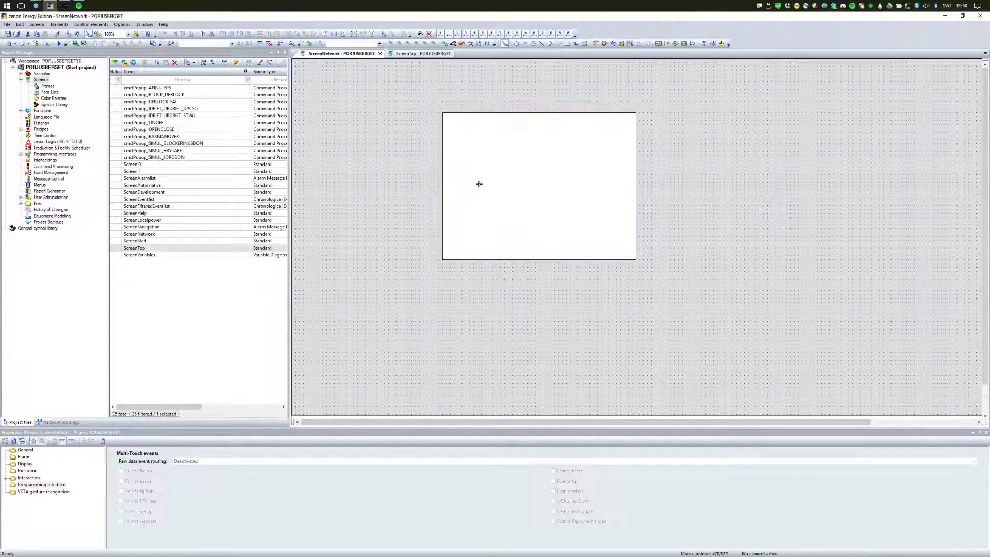
pyautogui.click(514, 216)
pyautogui.moveTo(514, 216); pyautogui.dragTo(486, 255)
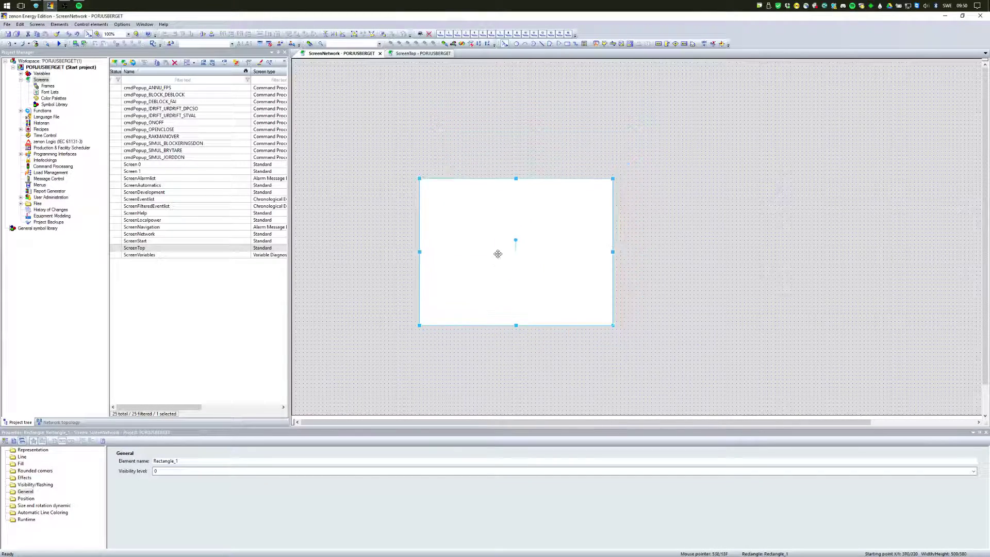
# Give the rectangle's fill color 60% transparency.
pyautogui.click(21, 464)
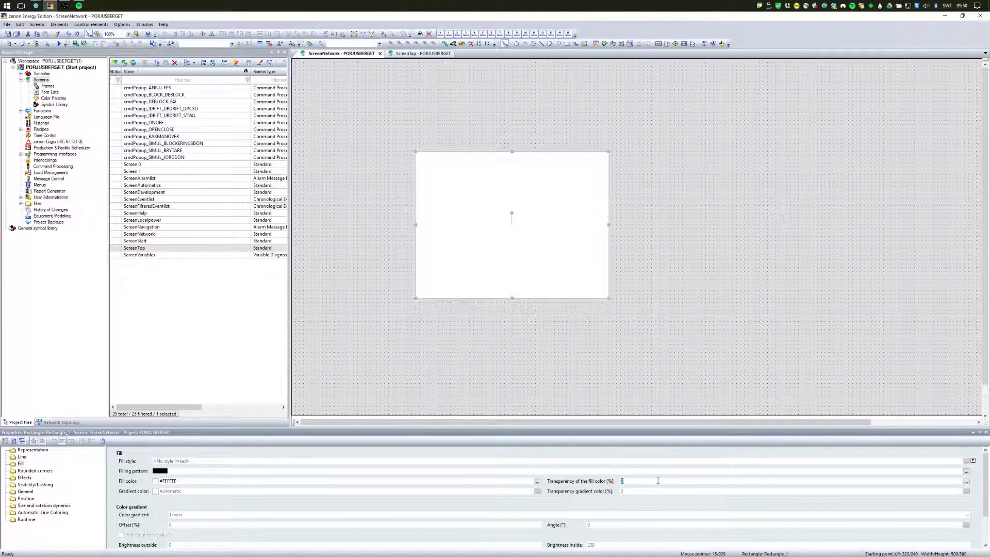
pyautogui.write('50')
pyautogui.press('Return')
pyautogui.click(536, 349)
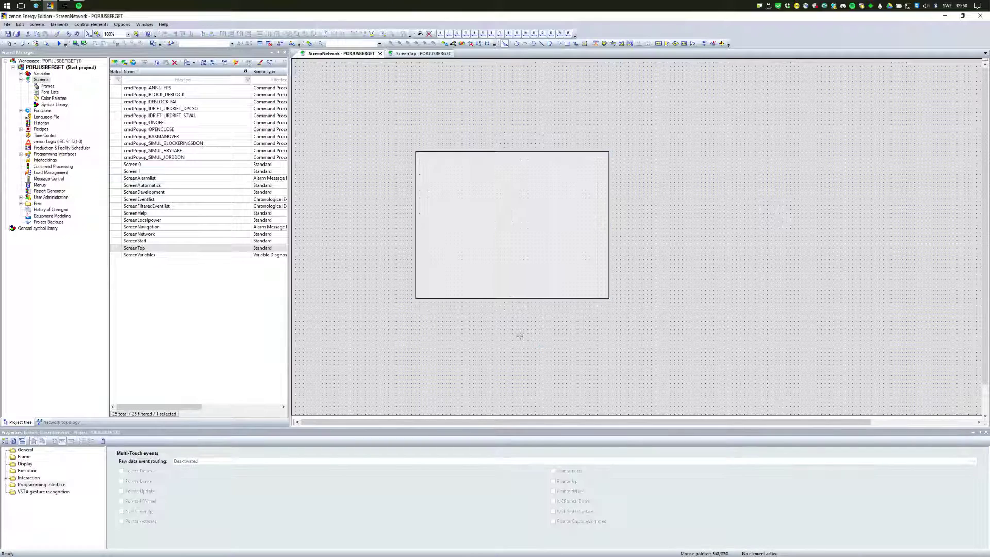
pyautogui.click(453, 217)
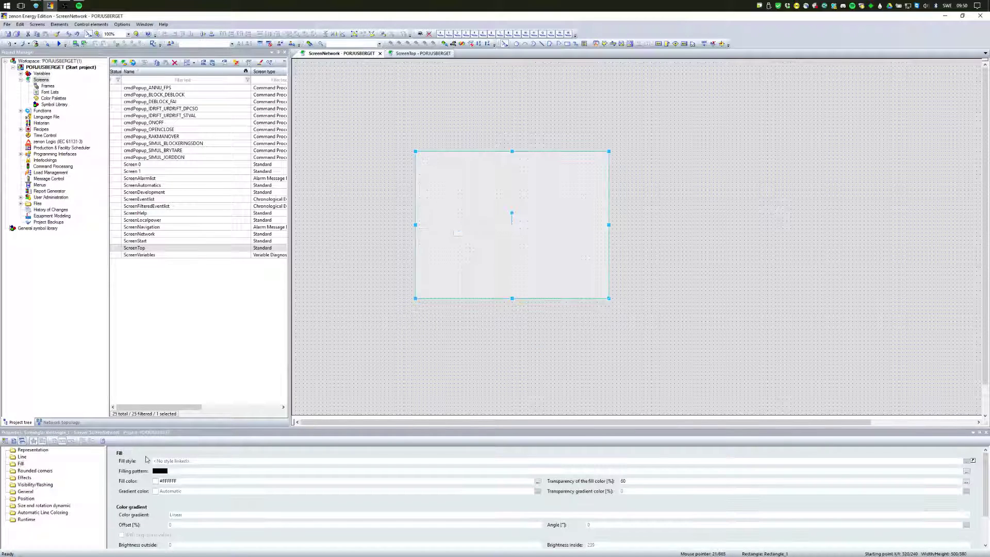
# Set the rectangle's line color to white (#FFFFFF) with 60% transparency.
pyautogui.click(22, 456)
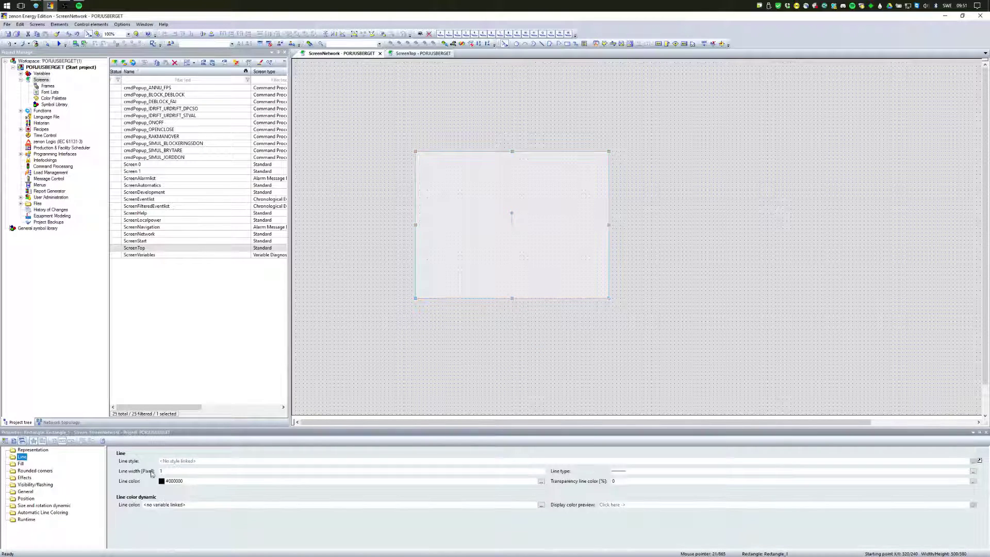
pyautogui.click(539, 483)
pyautogui.click(596, 528)
pyautogui.click(624, 483)
# Nudge the rectangle, show the Symbol Library, and drop Symbol_PC beside Symbol_Skrivare.
pyautogui.moveTo(526, 239); pyautogui.dragTo(544, 232)
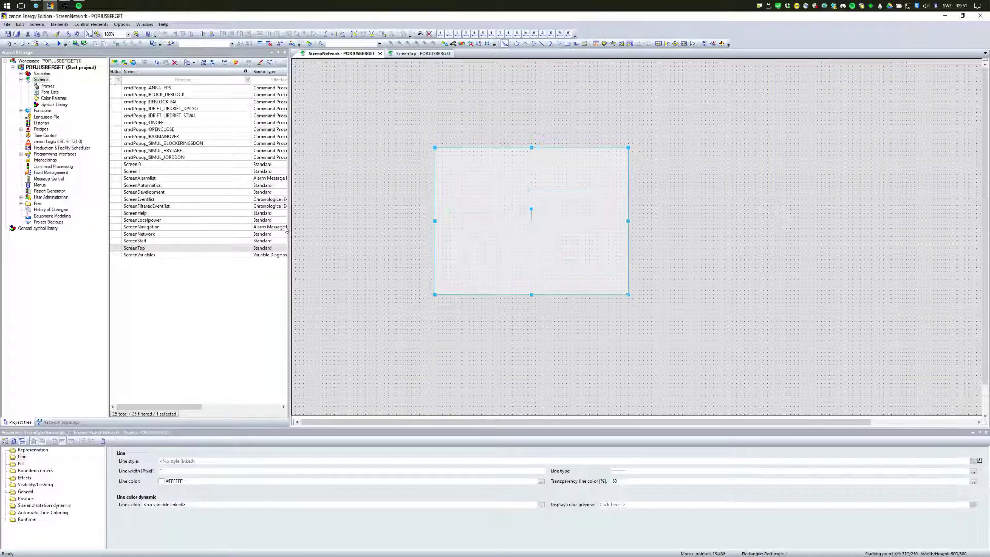
pyautogui.click(44, 103)
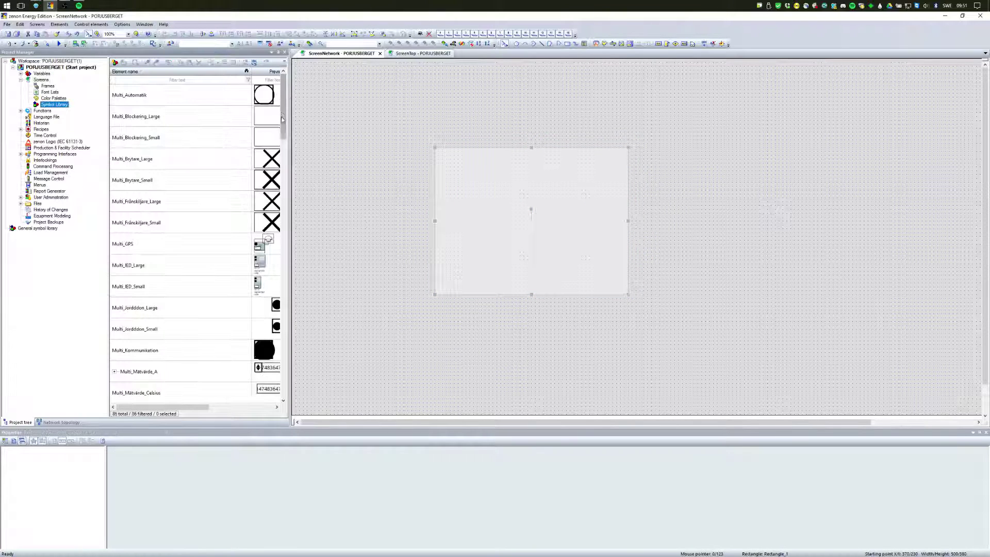
pyautogui.scroll(-2, 270, 310)
pyautogui.scroll(-2, 270, 326)
pyautogui.scroll(2, 270, 325)
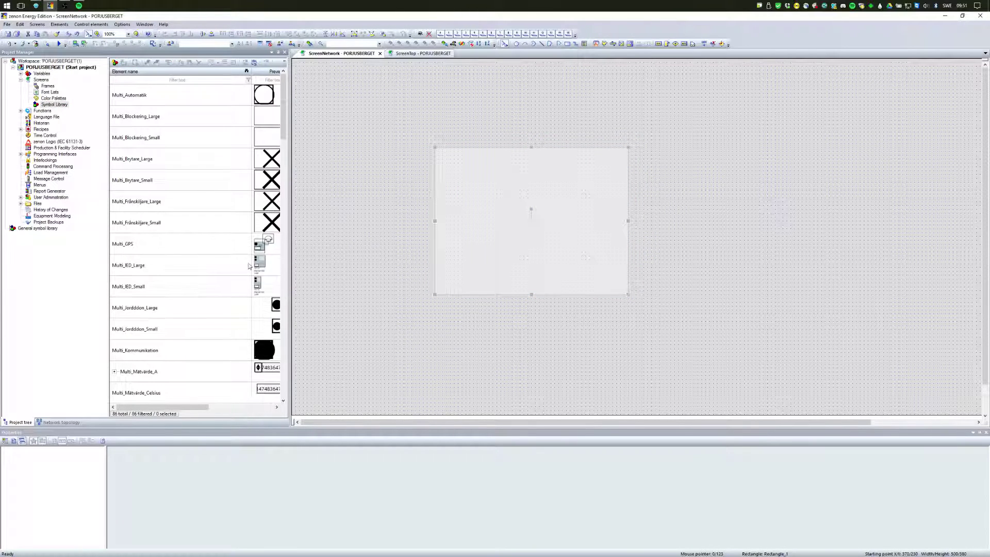
pyautogui.scroll(-3, 249, 266)
pyautogui.scroll(-3, 236, 274)
pyautogui.scroll(-3, 241, 276)
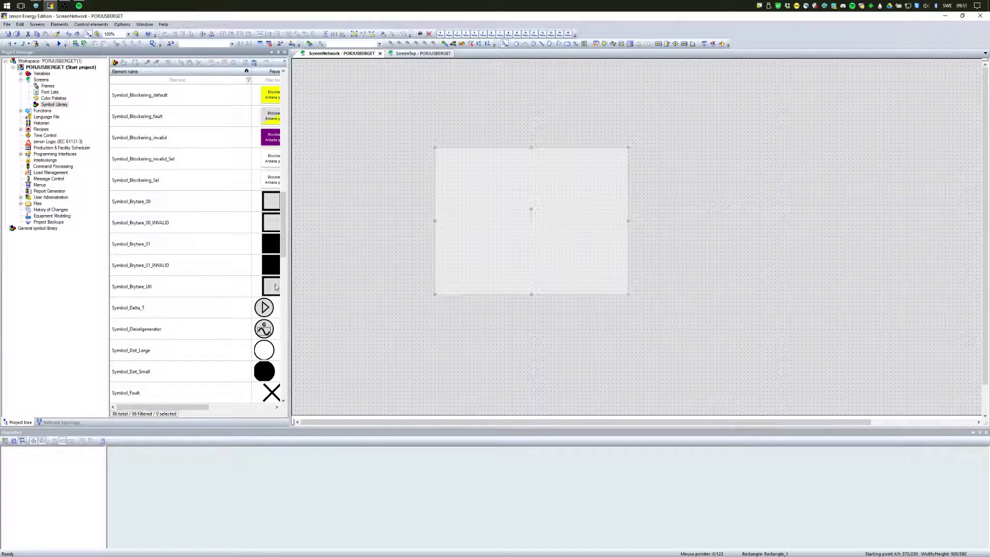
pyautogui.moveTo(289, 296); pyautogui.dragTo(311, 297)
pyautogui.scroll(-3, 235, 311)
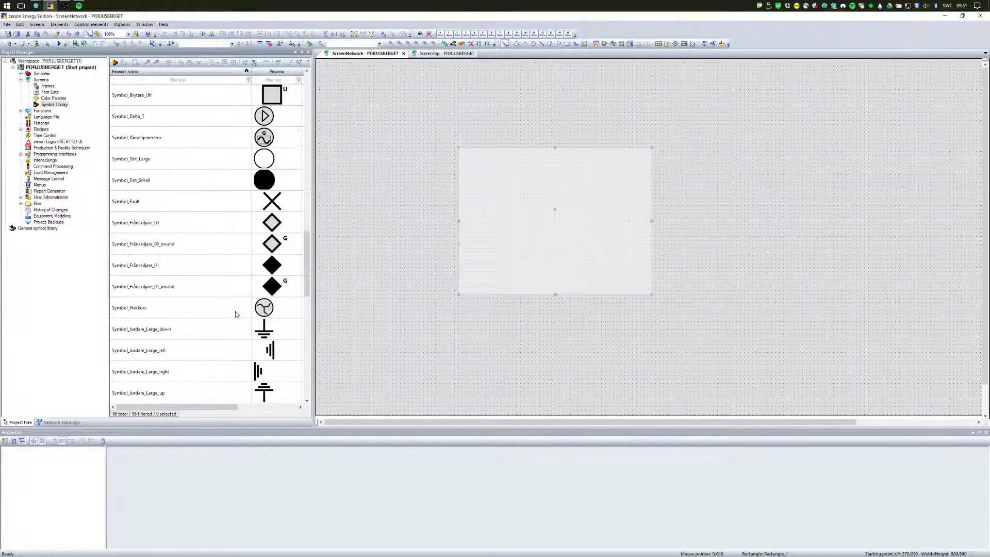
pyautogui.scroll(-1, 235, 312)
pyautogui.scroll(-3, 236, 309)
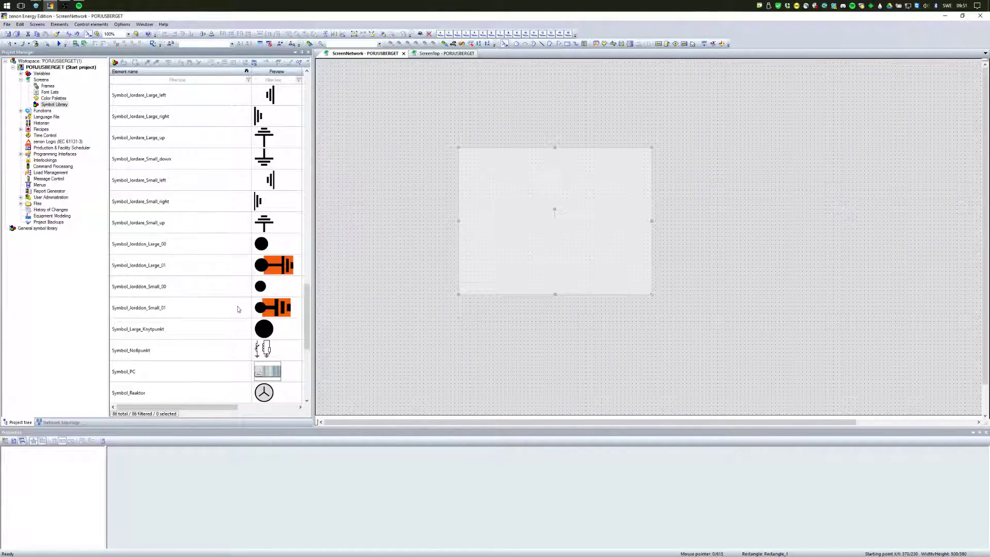
pyautogui.scroll(-3, 238, 309)
pyautogui.moveTo(269, 329); pyautogui.dragTo(476, 245)
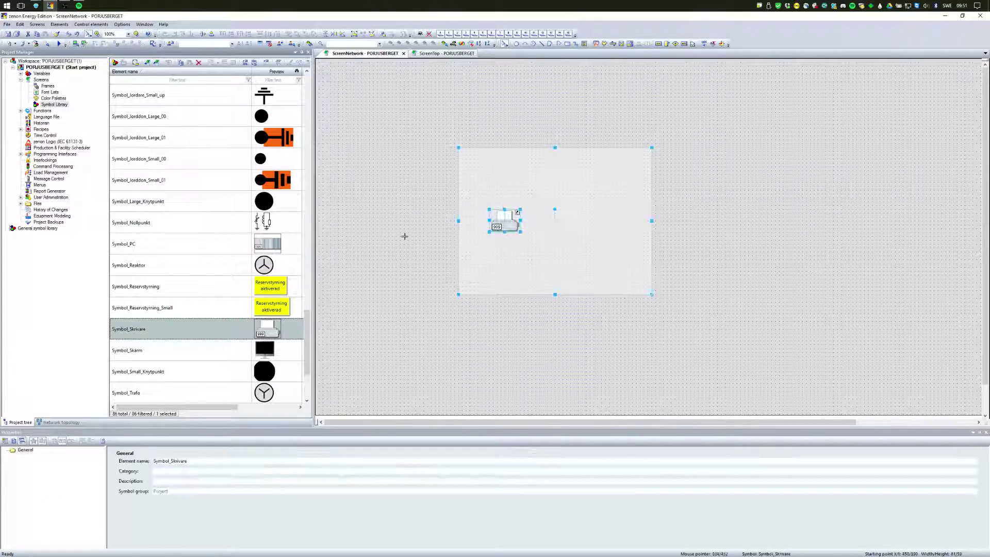
pyautogui.moveTo(267, 243); pyautogui.dragTo(551, 237)
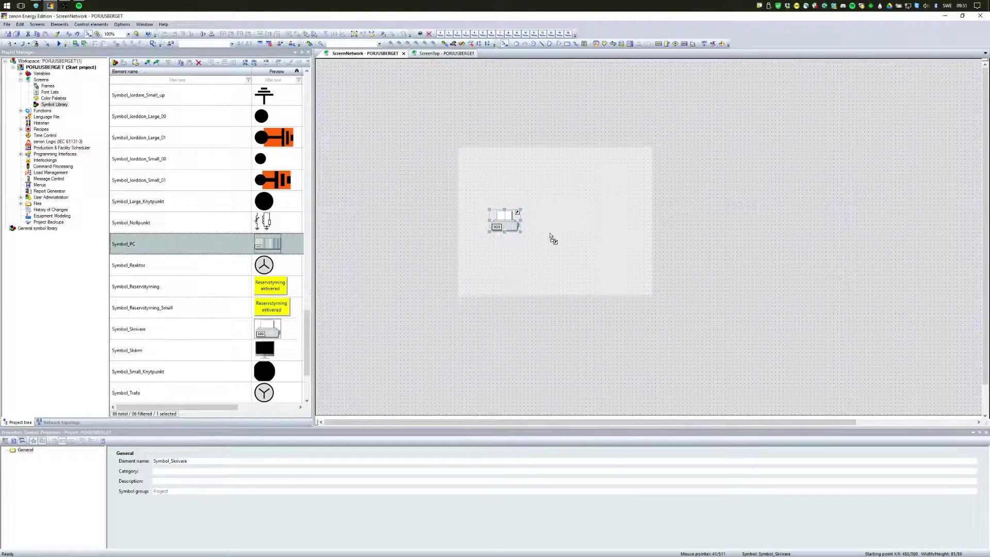
# Enter Rectangle_HOVER as the translucent background rectangle's element name.
pyautogui.click(449, 245)
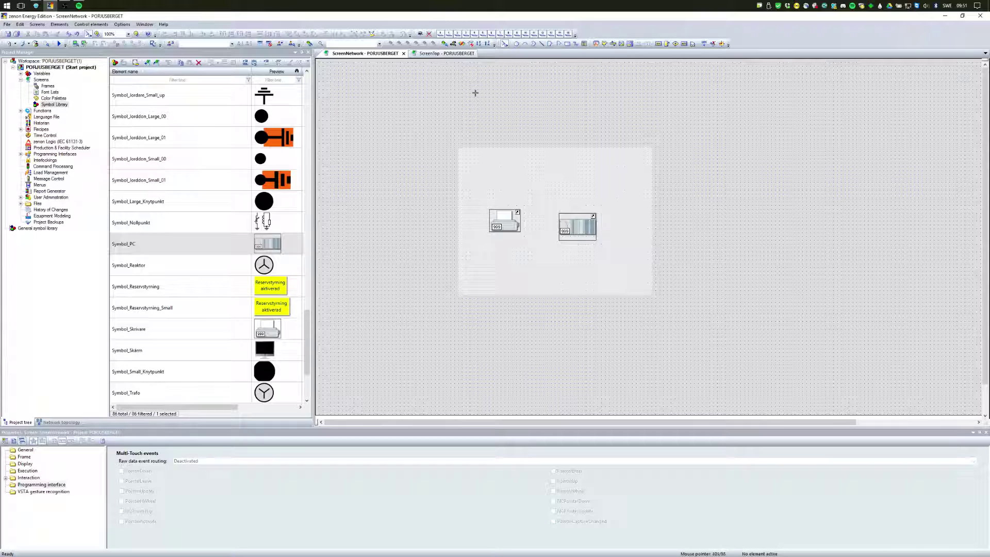
pyautogui.moveTo(497, 160); pyautogui.dragTo(484, 163)
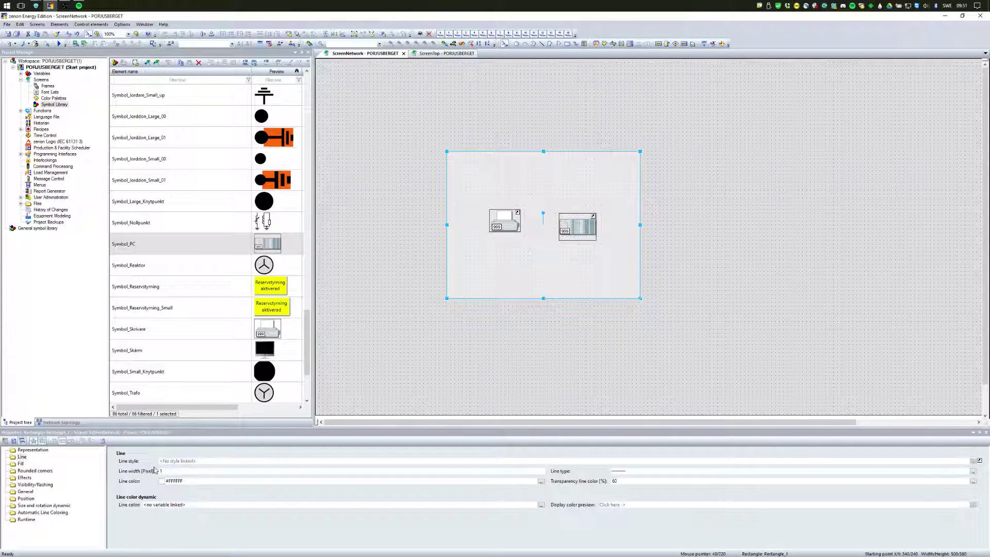
pyautogui.click(26, 491)
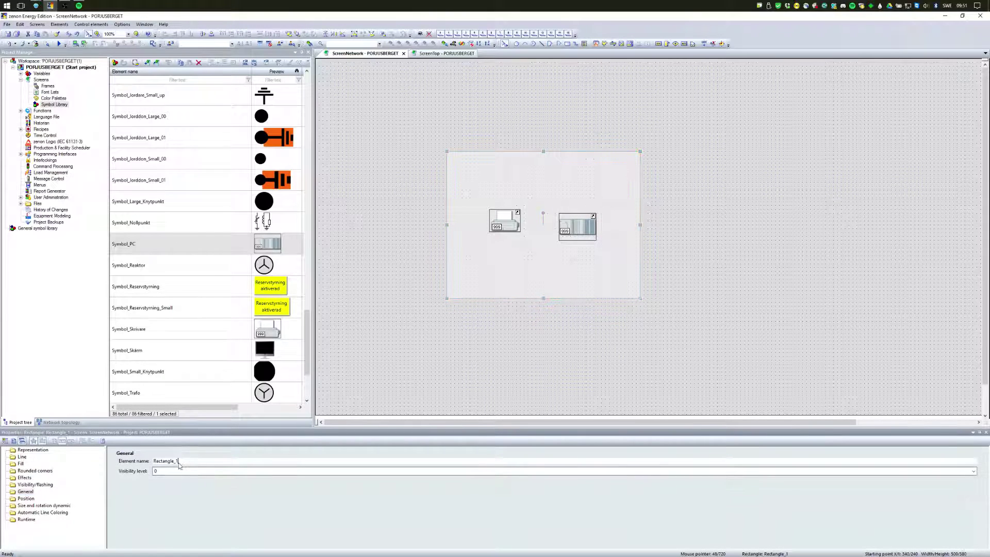
pyautogui.press('BackSpace')
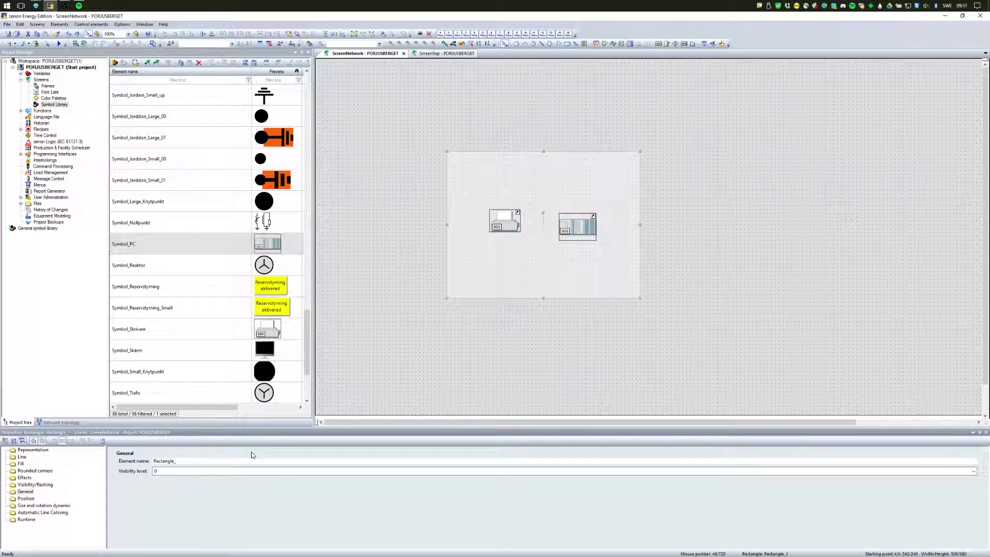
pyautogui.click(424, 353)
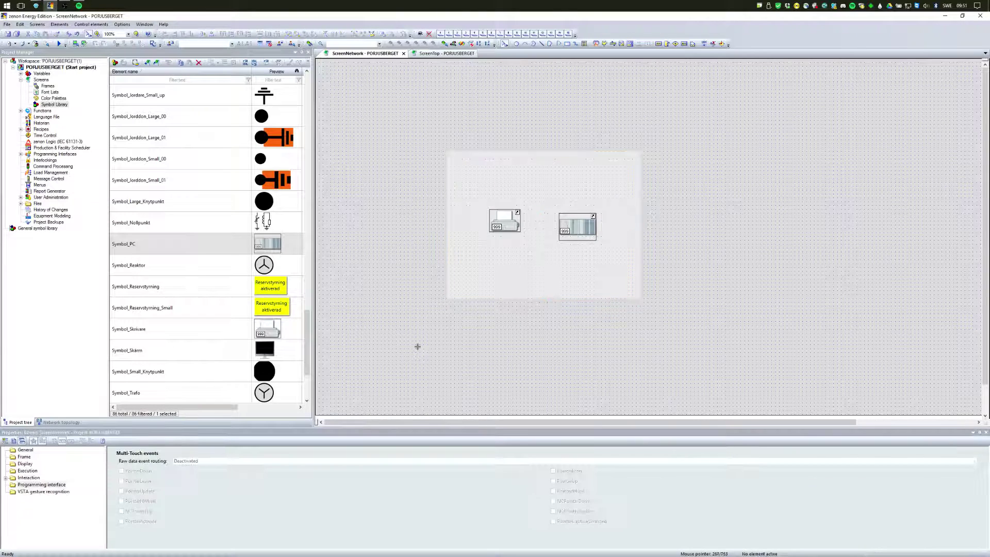
# Draw a combined element over the background rectangle and link it to the dummy variable.
pyautogui.click(605, 44)
pyautogui.moveTo(447, 151); pyautogui.dragTo(640, 302)
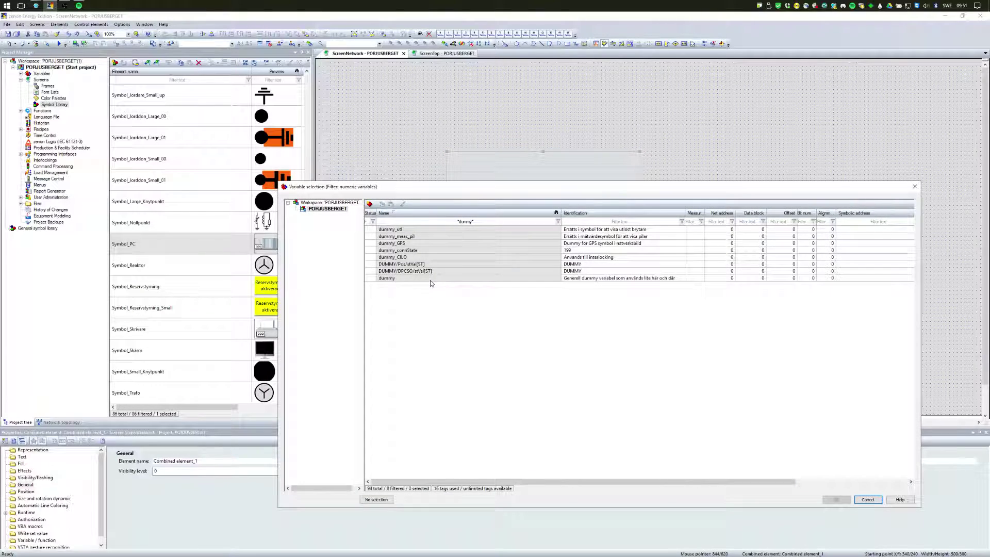
pyautogui.doubleClick(431, 281)
pyautogui.click(482, 337)
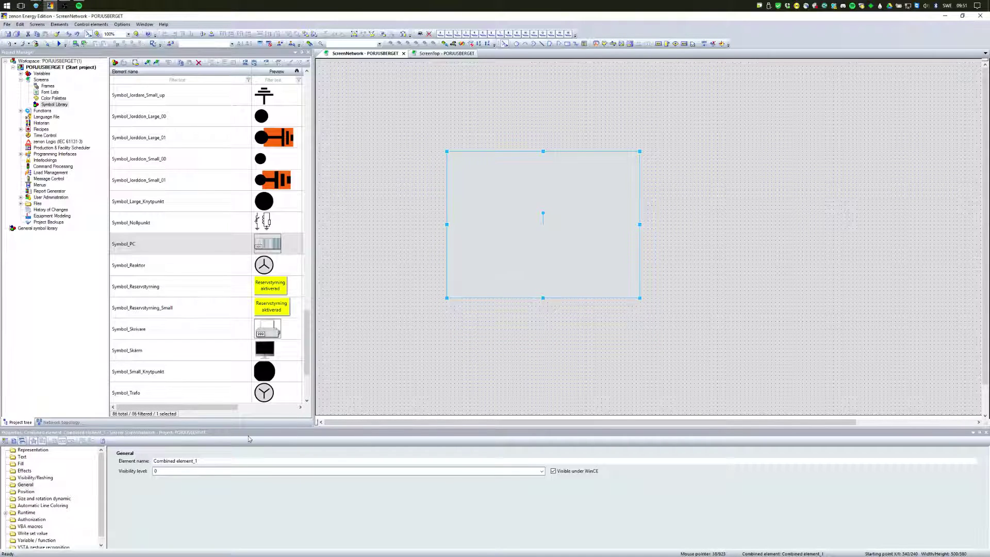
# Try to confirm an empty element name and dismiss the resulting error.
pyautogui.click(215, 461)
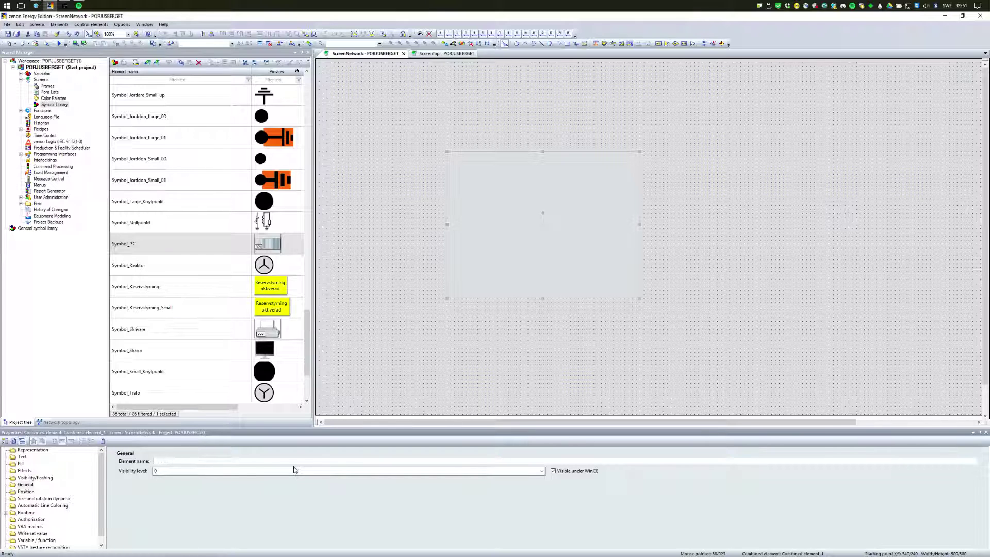
pyautogui.click(490, 303)
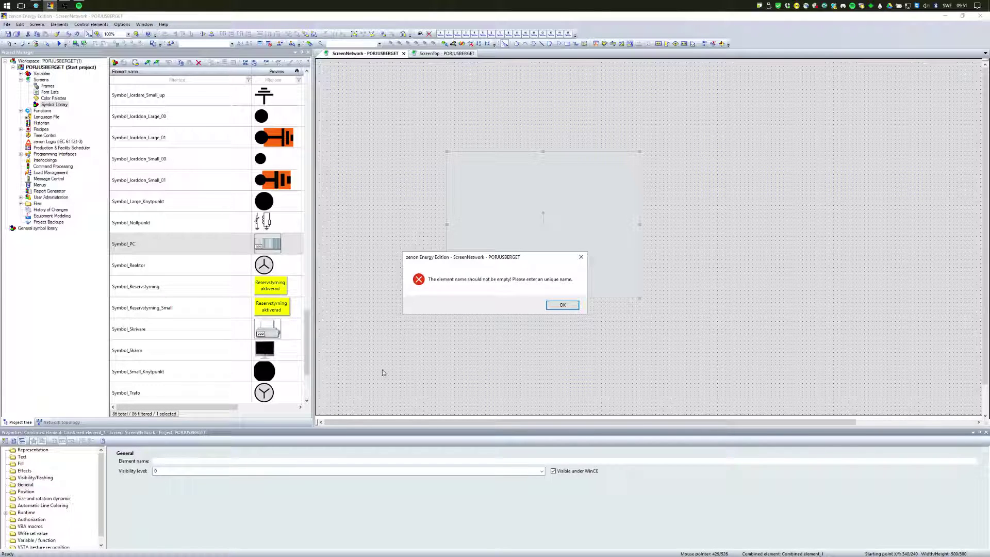
pyautogui.click(562, 304)
# Move the combined element up over Rectangle_HOVER and enter the name Rectangle_TRIGGER.
pyautogui.click(470, 330)
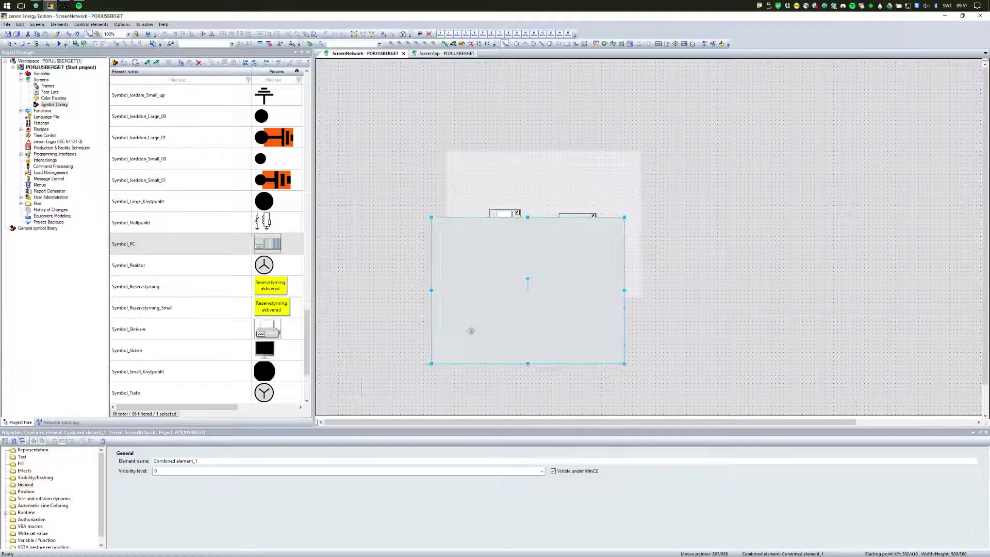
pyautogui.click(484, 279)
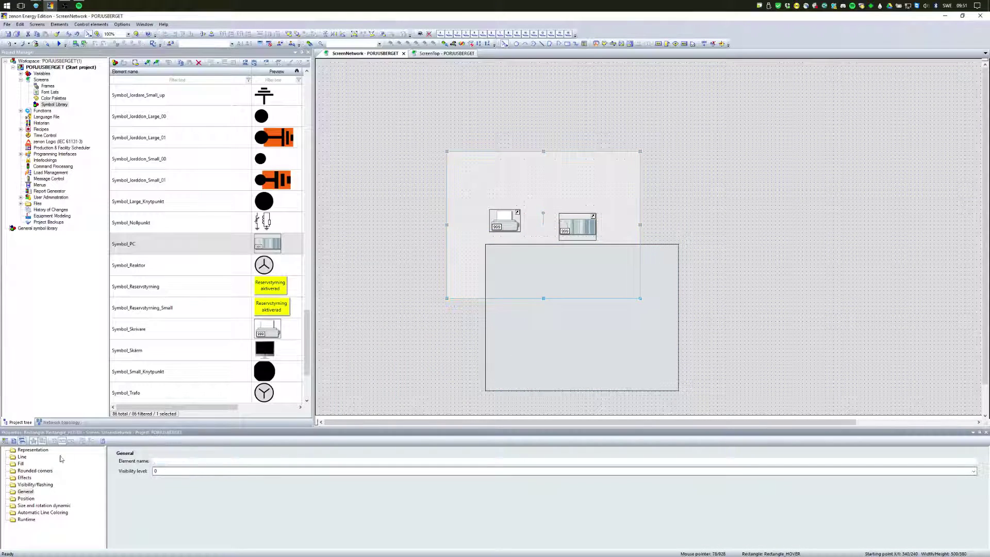
pyautogui.click(542, 353)
pyautogui.moveTo(541, 353)
pyautogui.mouseDown()
pyautogui.moveTo(593, 274)
pyautogui.moveTo(589, 311)
pyautogui.mouseUp()
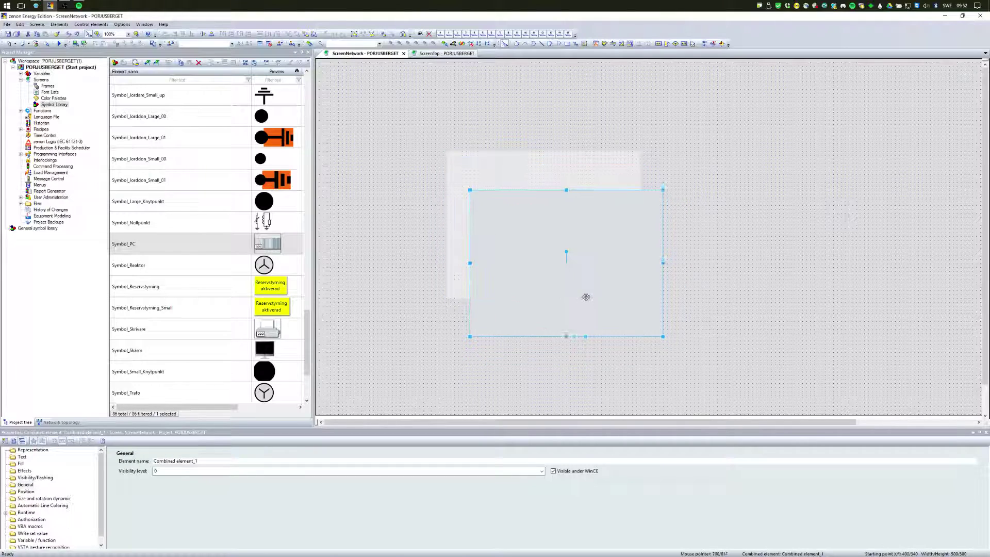
pyautogui.click(586, 296)
pyautogui.click(228, 460)
pyautogui.write('Rectangle_TRIGGER')
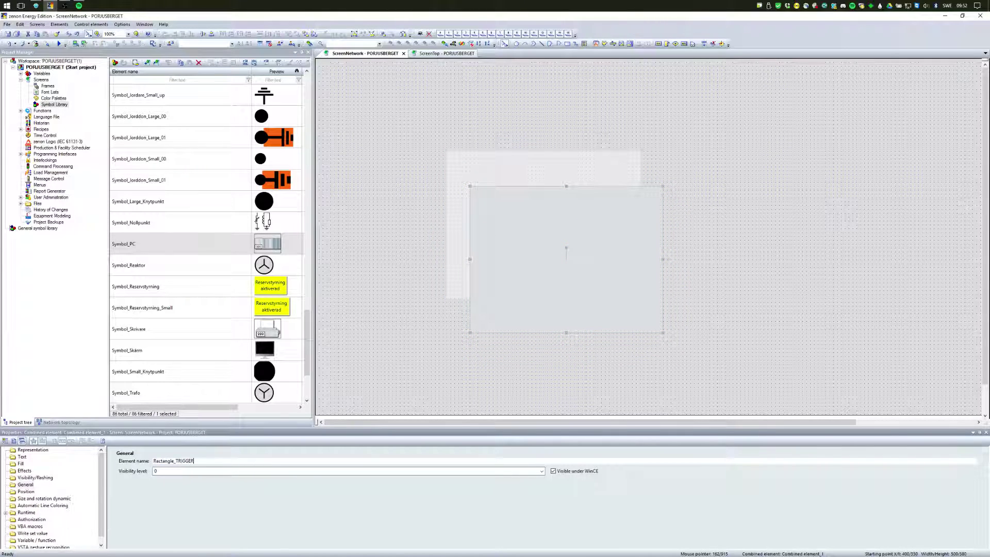
# Confirm the name Rectangle_TRIGGER and align the element exactly over the background.
pyautogui.click(342, 318)
pyautogui.moveTo(558, 297); pyautogui.dragTo(537, 274)
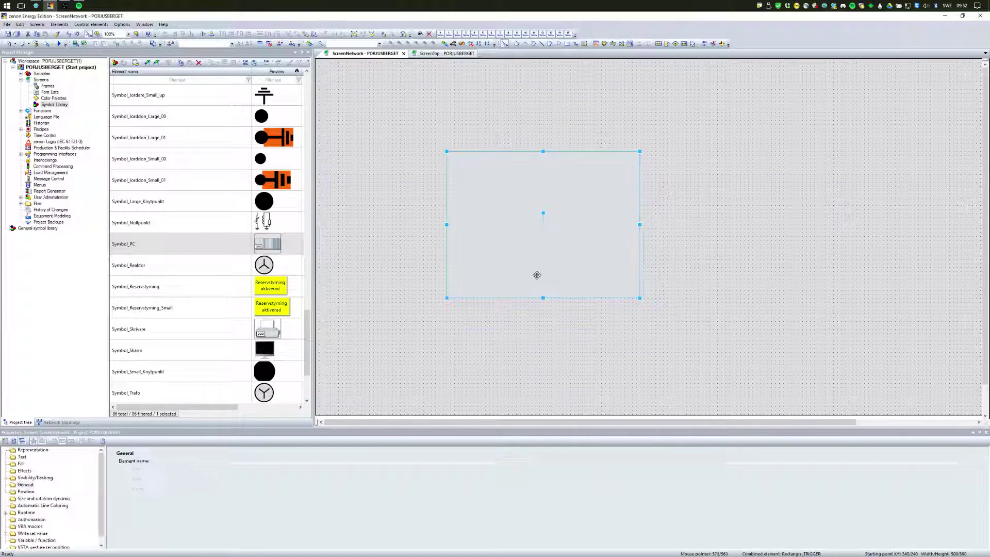
pyautogui.click(566, 103)
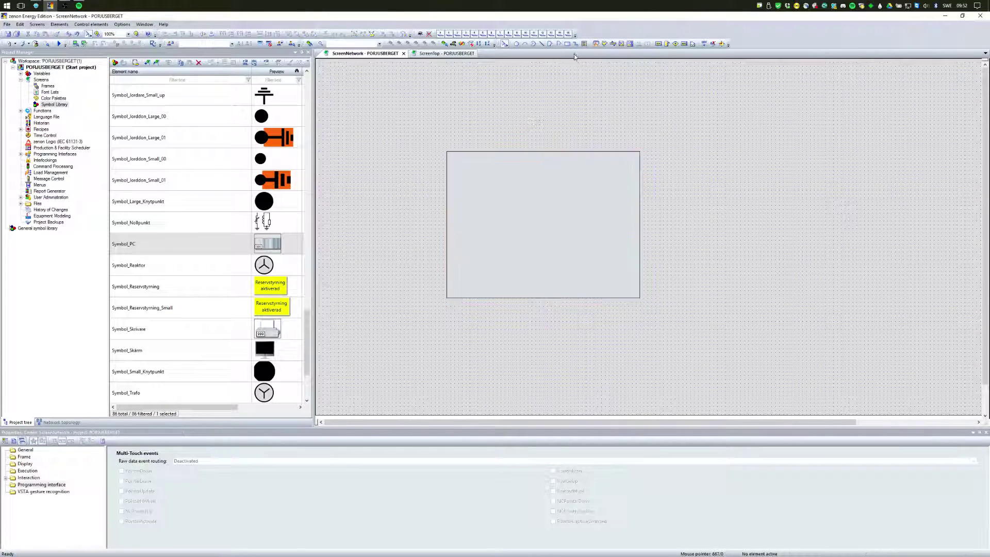
pyautogui.click(578, 159)
# Make Rectangle_TRIGGER's fill transparent, then paste a copy and drag it up-left.
pyautogui.click(22, 463)
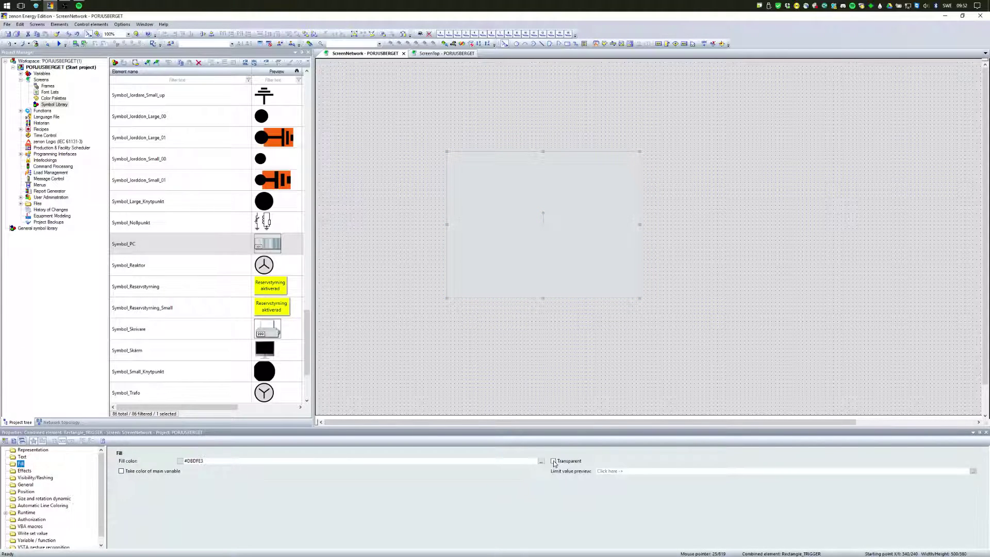
pyautogui.click(553, 461)
pyautogui.click(532, 317)
pyautogui.moveTo(537, 289)
pyautogui.mouseDown()
pyautogui.moveTo(590, 307)
pyautogui.moveTo(537, 278)
pyautogui.mouseUp()
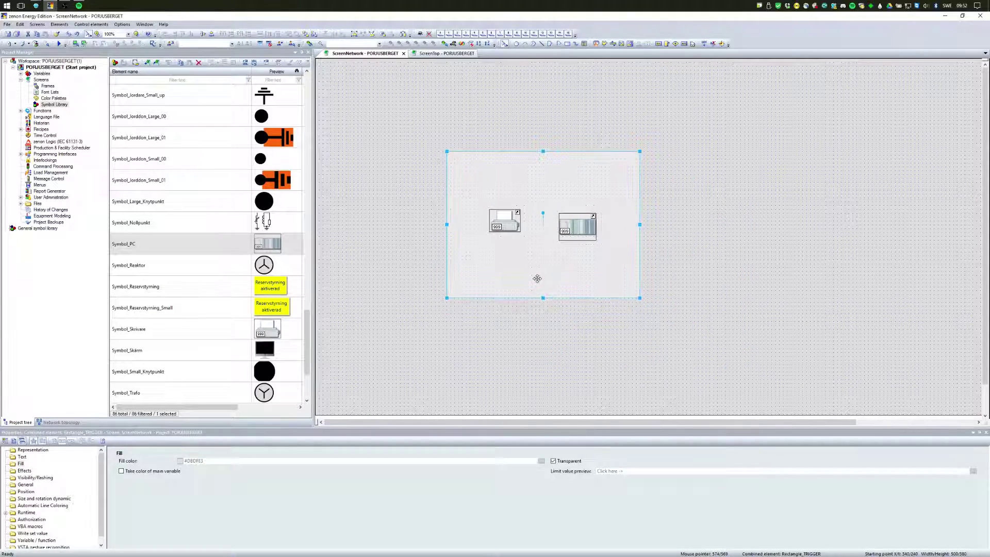
pyautogui.hotkey('ctrl', 'v')
pyautogui.moveTo(718, 287); pyautogui.dragTo(481, 178)
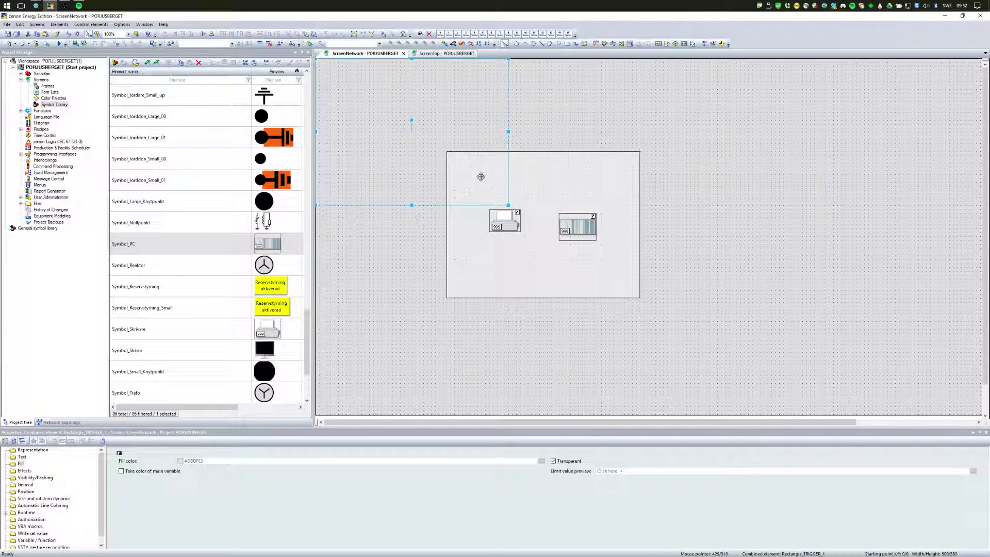
# Move the copied element to the background with Element Position > Background.
pyautogui.rightClick(470, 129)
pyautogui.moveTo(498, 141)
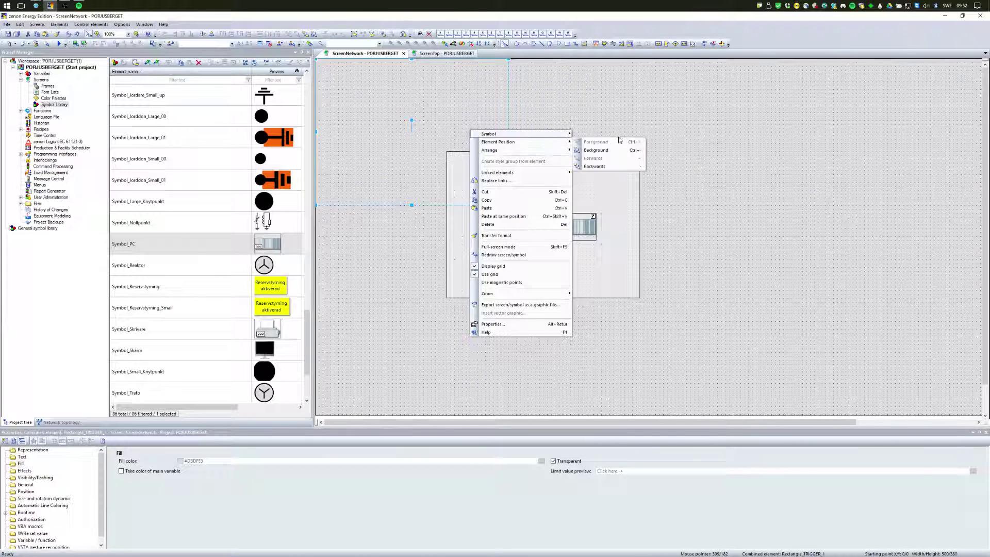
pyautogui.click(609, 150)
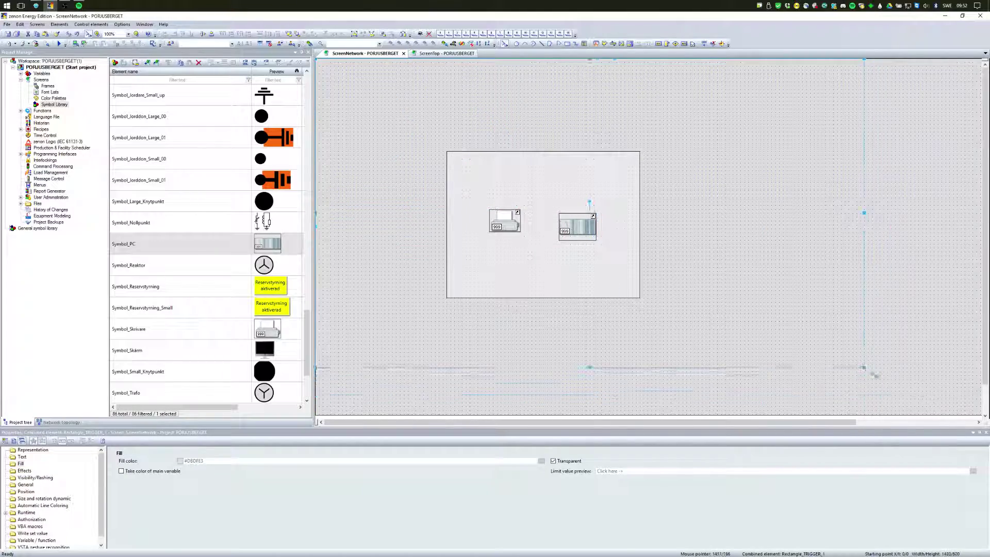
pyautogui.moveTo(863, 368)
pyautogui.mouseDown()
pyautogui.moveTo(978, 413)
pyautogui.moveTo(968, 361)
pyautogui.mouseUp()
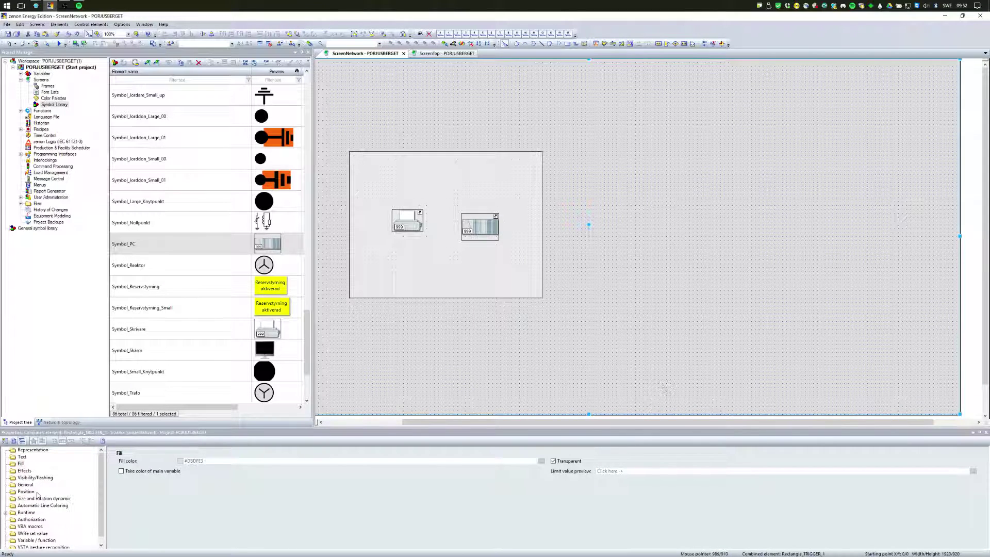
pyautogui.scroll(-1, 35, 495)
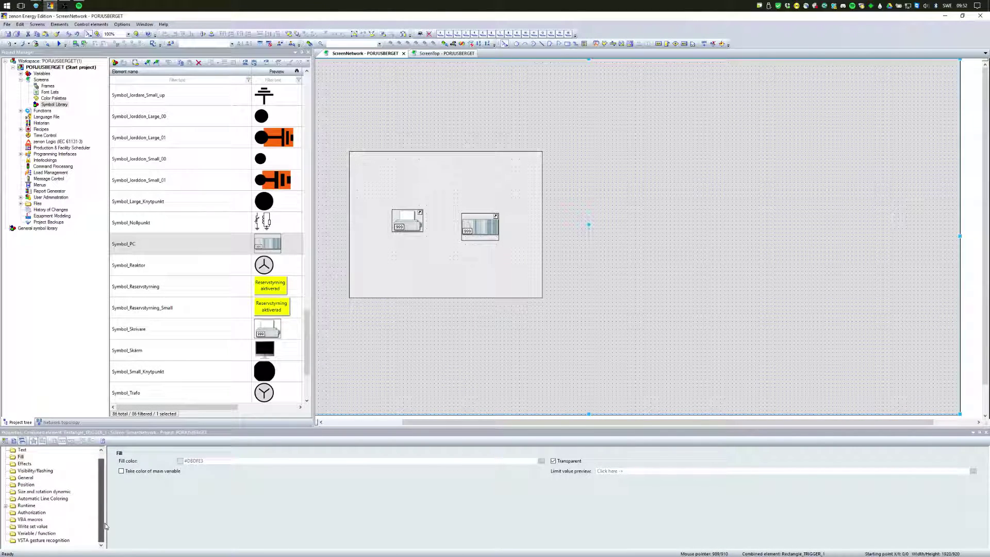
# Set the copy's visibility level to 4 and rename it Nisse.
pyautogui.click(25, 478)
pyautogui.click(206, 471)
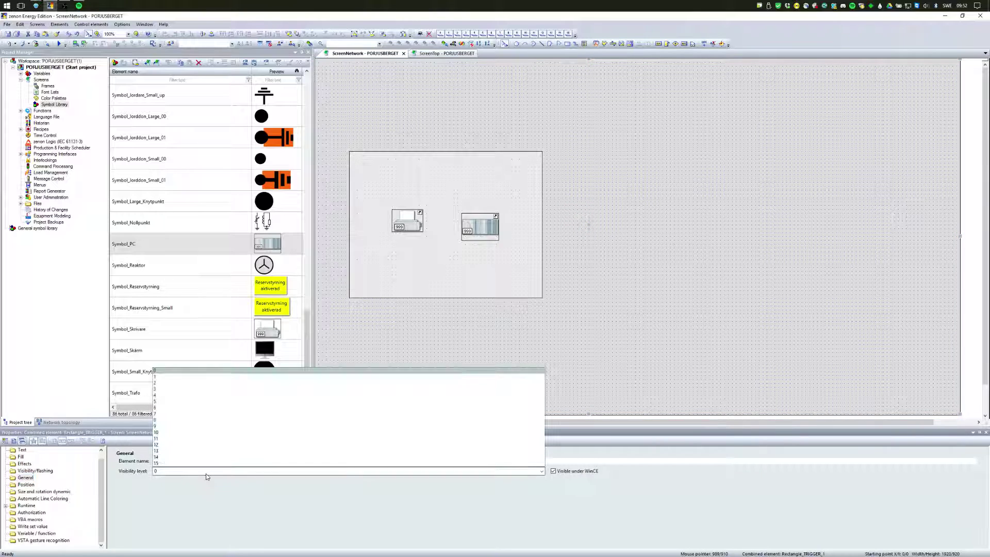
pyautogui.click(189, 394)
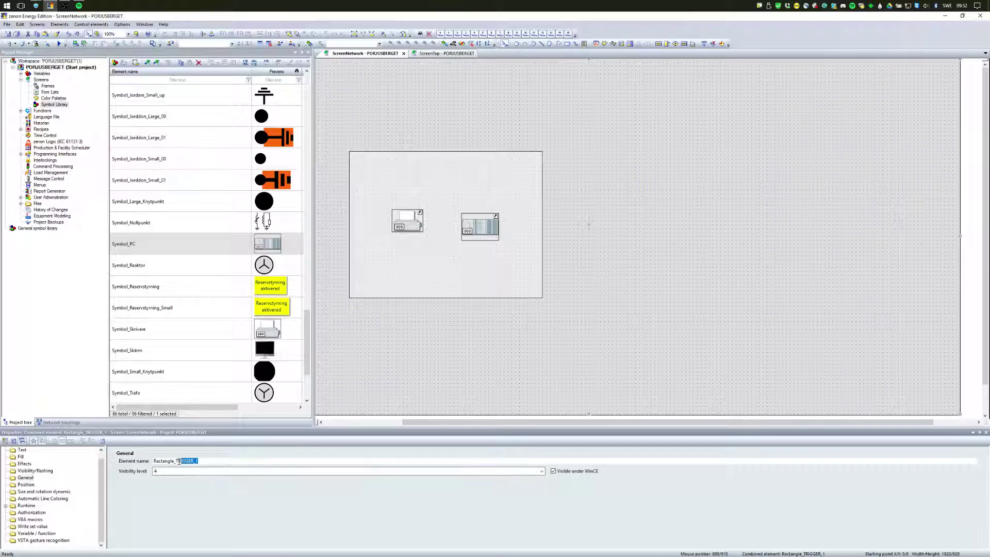
pyautogui.moveTo(179, 460); pyautogui.dragTo(147, 461)
pyautogui.write('Nisse')
pyautogui.click(928, 370)
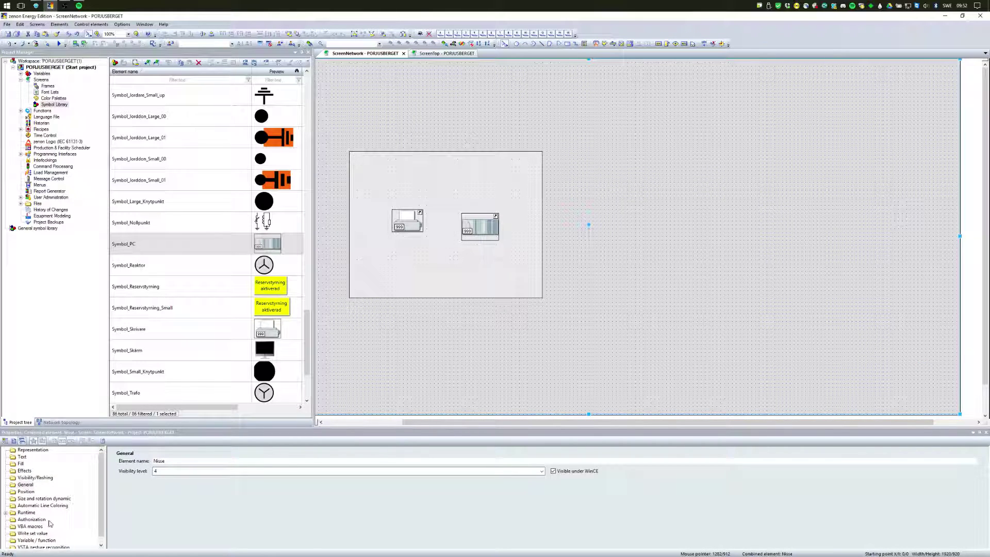
# Assign the Init_HideElements macro to Nisse's Init event.
pyautogui.click(31, 525)
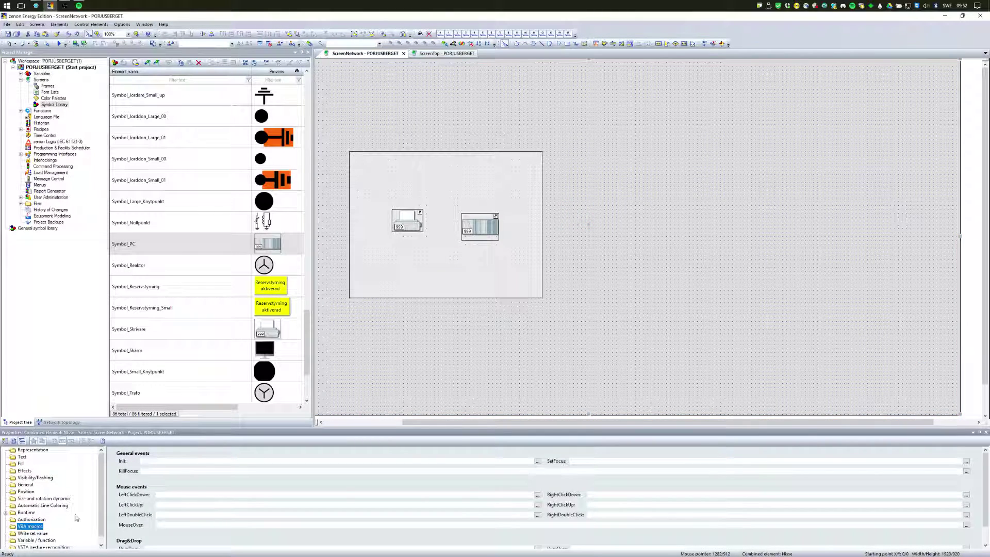
pyautogui.click(537, 462)
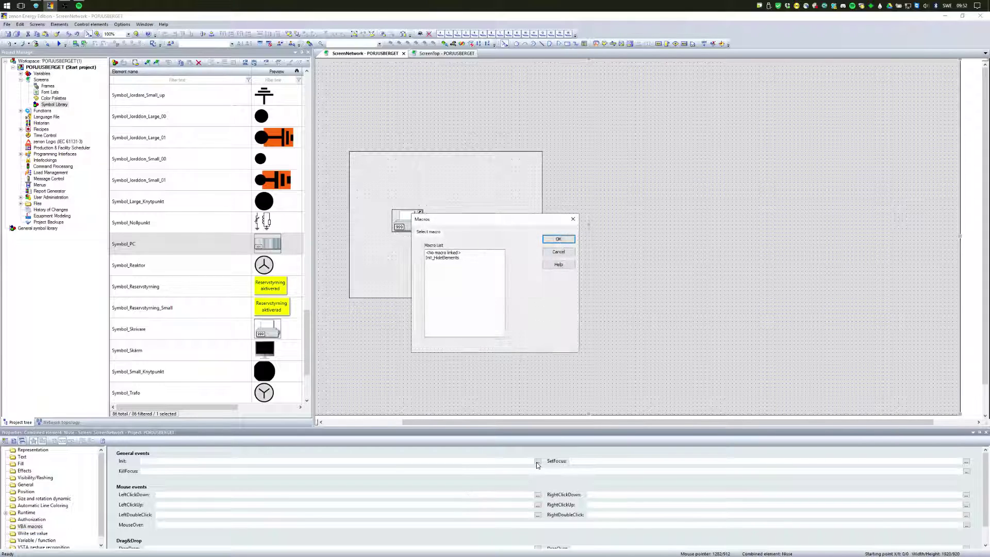
pyautogui.click(449, 258)
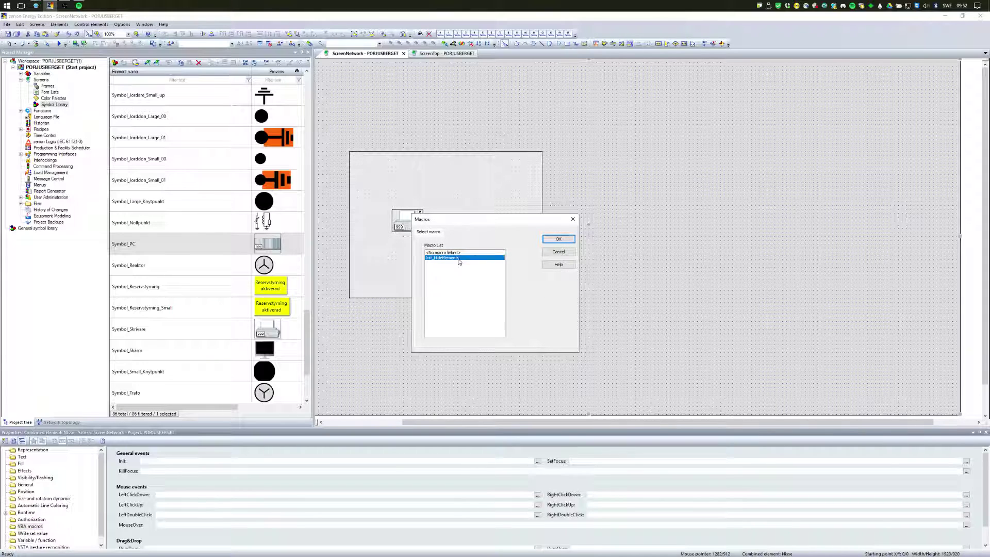
pyautogui.click(558, 239)
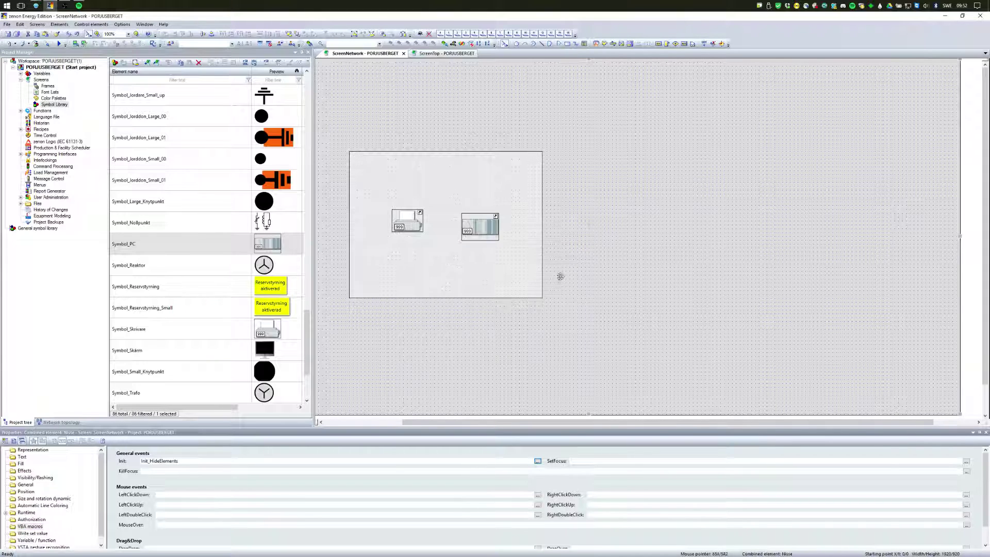
# Assign the MouseOver_Reset macro to Nisse's mouse-over event.
pyautogui.click(966, 525)
pyautogui.click(485, 263)
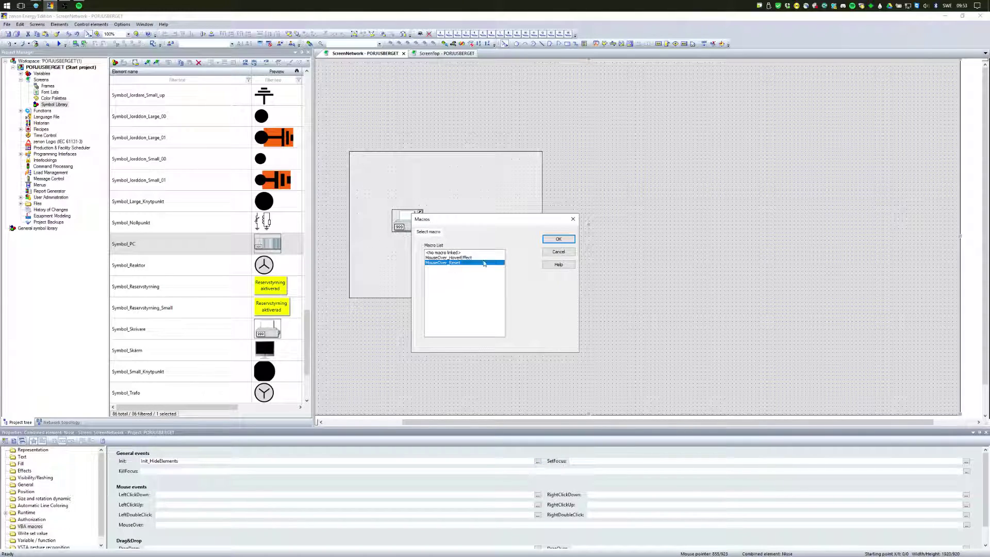
pyautogui.click(558, 240)
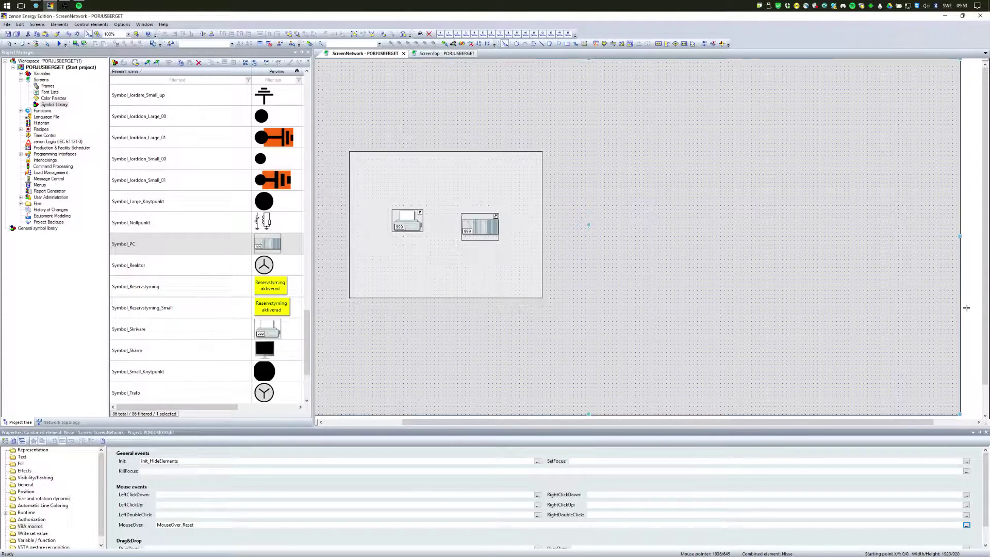
pyautogui.click(573, 120)
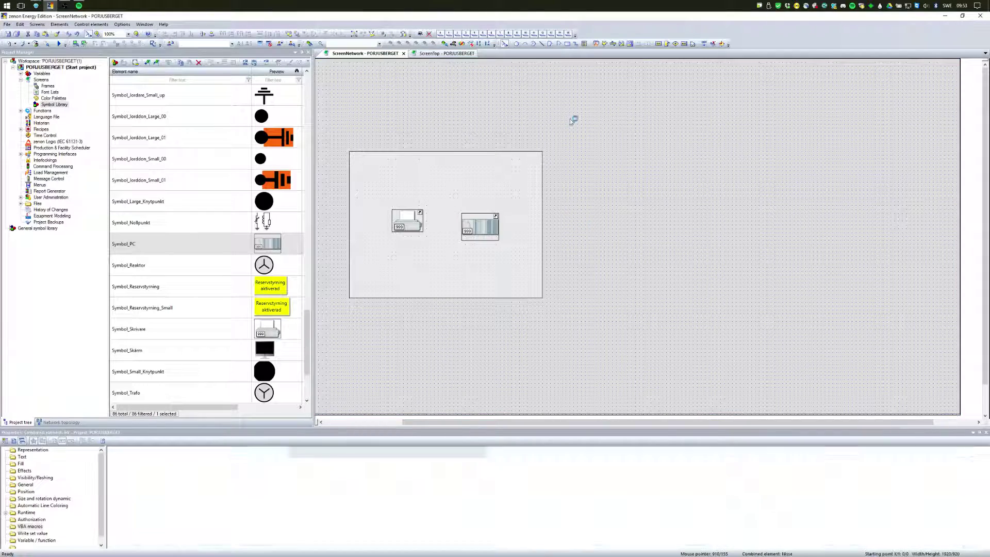
# Assign the MouseOver_HoverEffect macro to Rectangle_TRIGGER's MouseOver event.
pyautogui.click(465, 34)
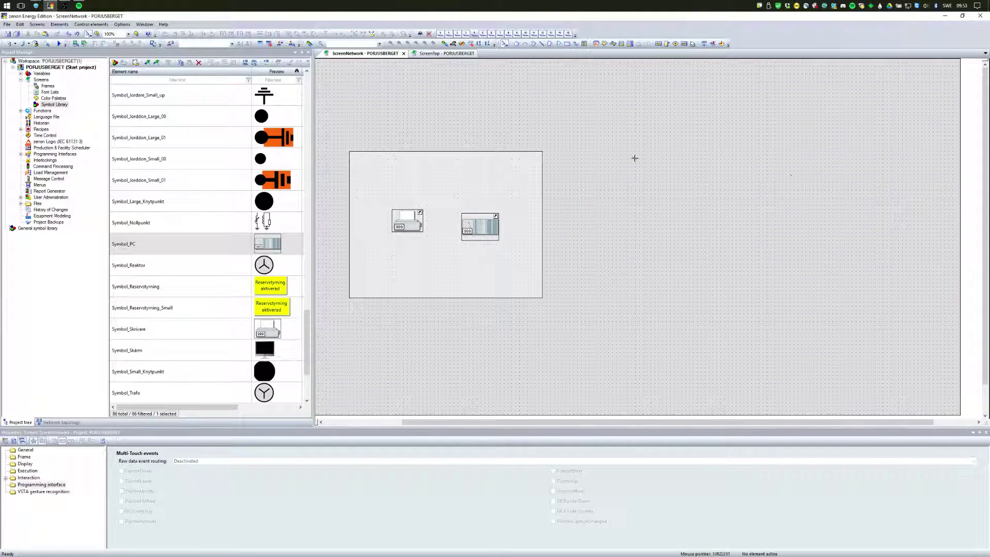
pyautogui.click(509, 196)
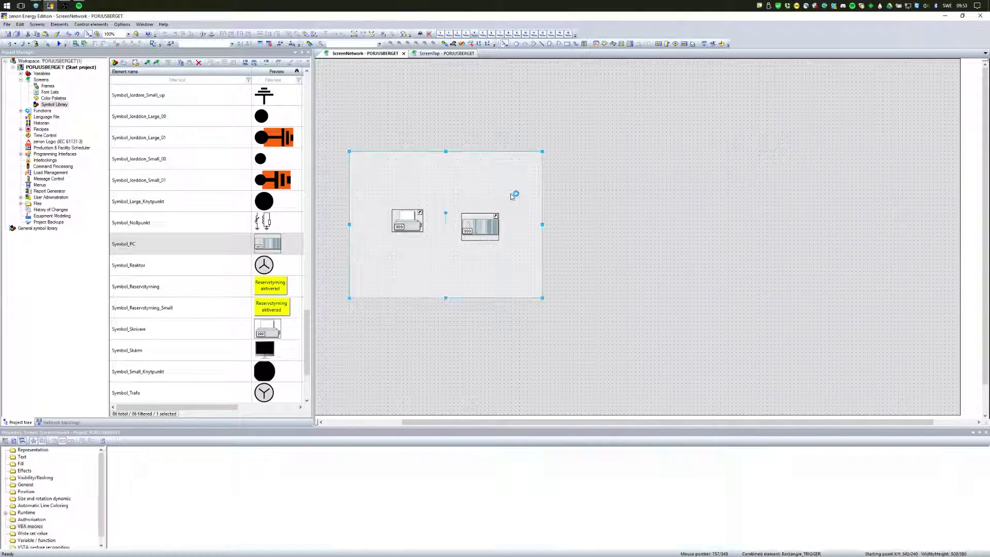
pyautogui.moveTo(502, 204); pyautogui.dragTo(535, 244)
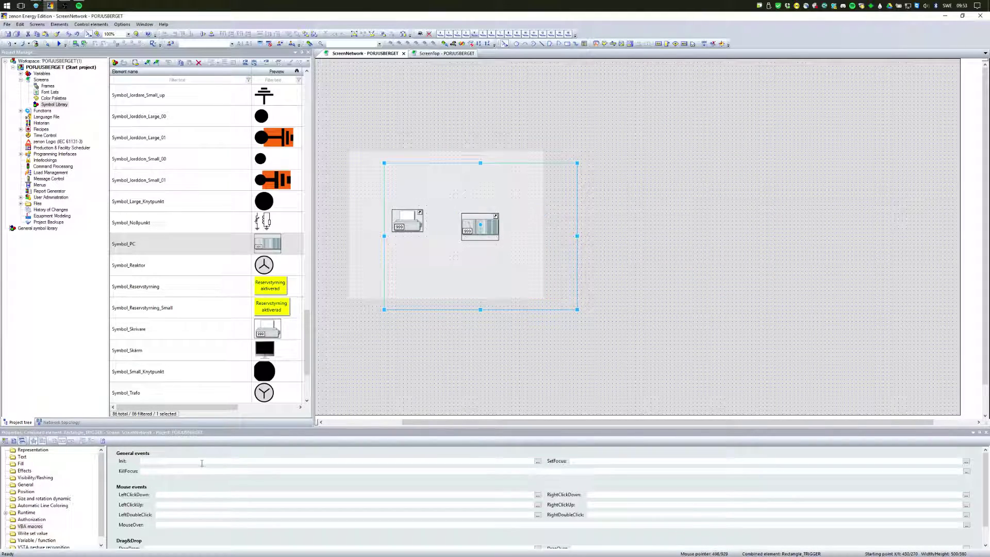
pyautogui.click(966, 525)
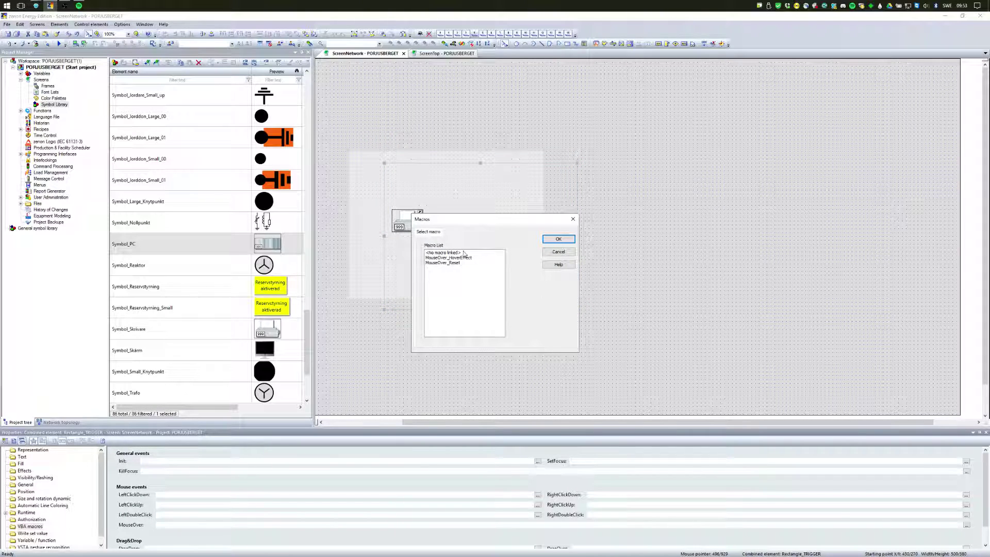
pyautogui.click(448, 258)
pyautogui.click(558, 240)
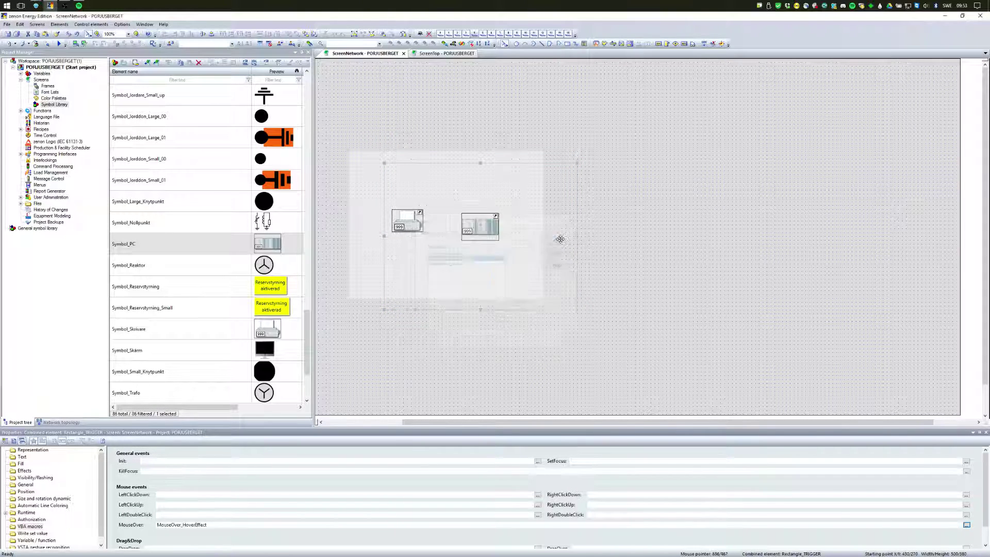
pyautogui.click(606, 256)
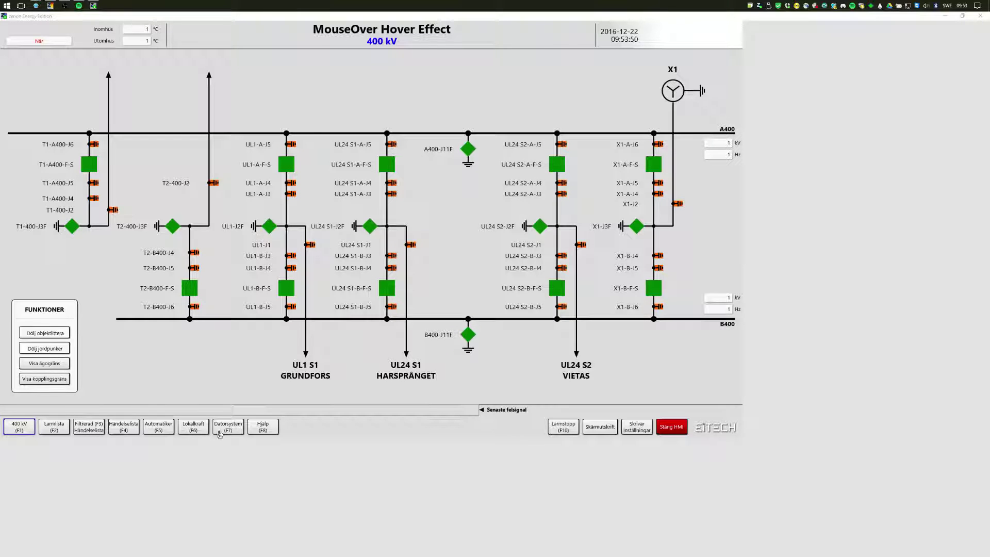
# Show the DATORSYSTEM screen in a restored Runtime window, enlarged to reveal its bottom bar.
pyautogui.click(222, 431)
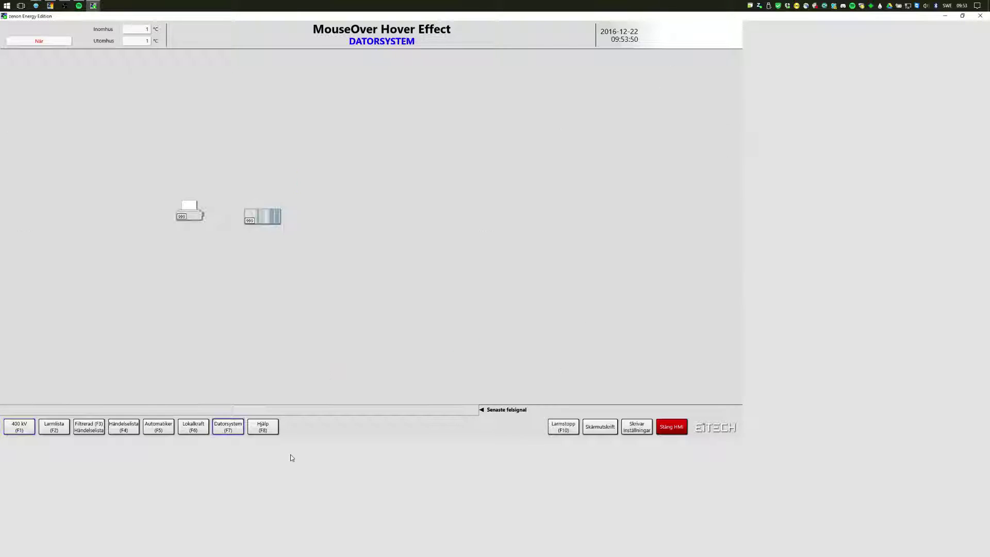
pyautogui.doubleClick(693, 20)
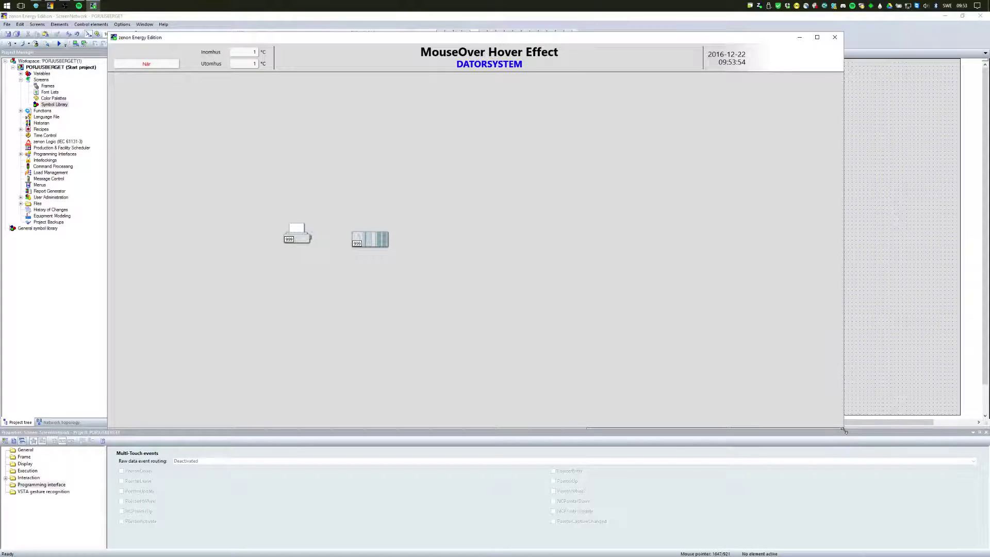
pyautogui.moveTo(844, 430); pyautogui.dragTo(849, 462)
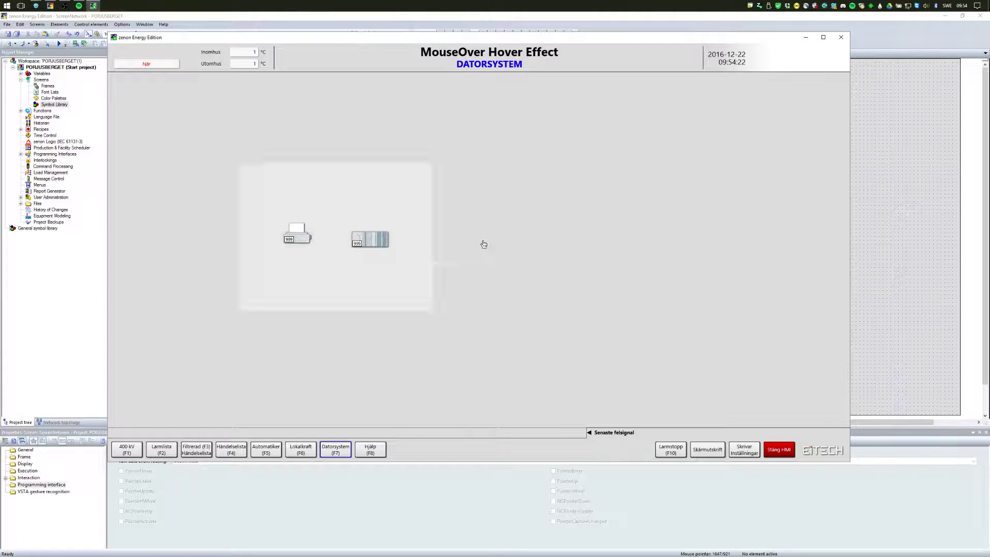
# On the 400 kV diagram, turn off object labels and ground points, then test hovering on DATORSYSTEM.
pyautogui.click(137, 450)
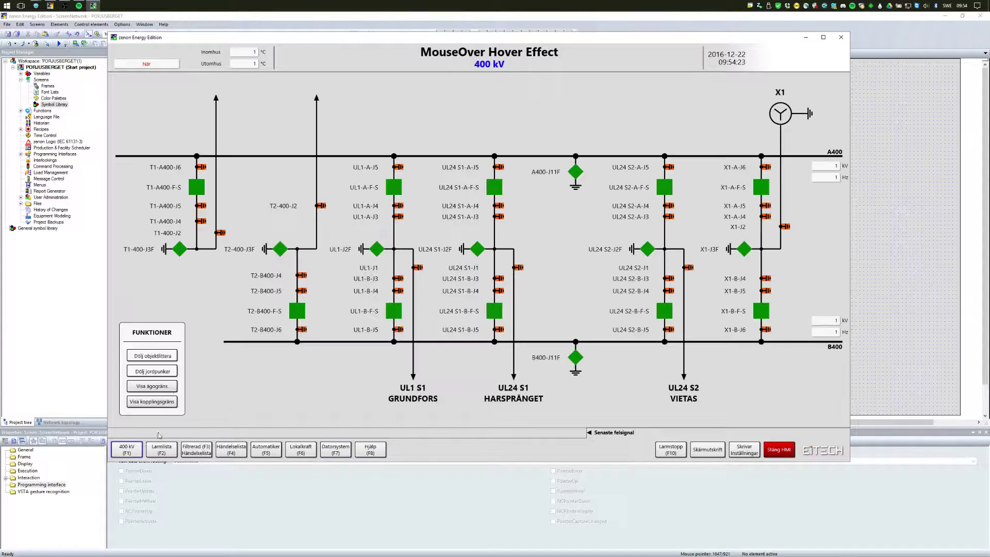
pyautogui.click(158, 374)
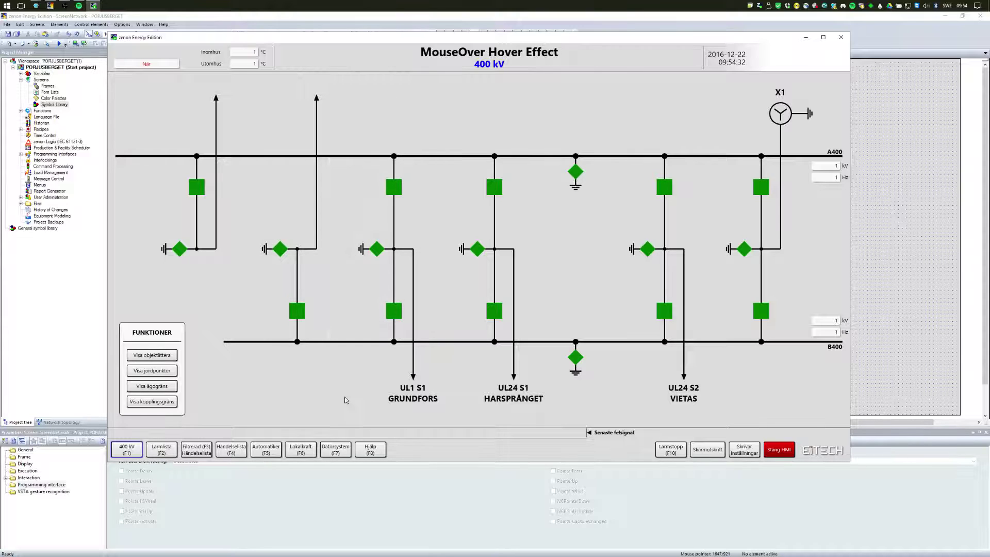
pyautogui.click(335, 450)
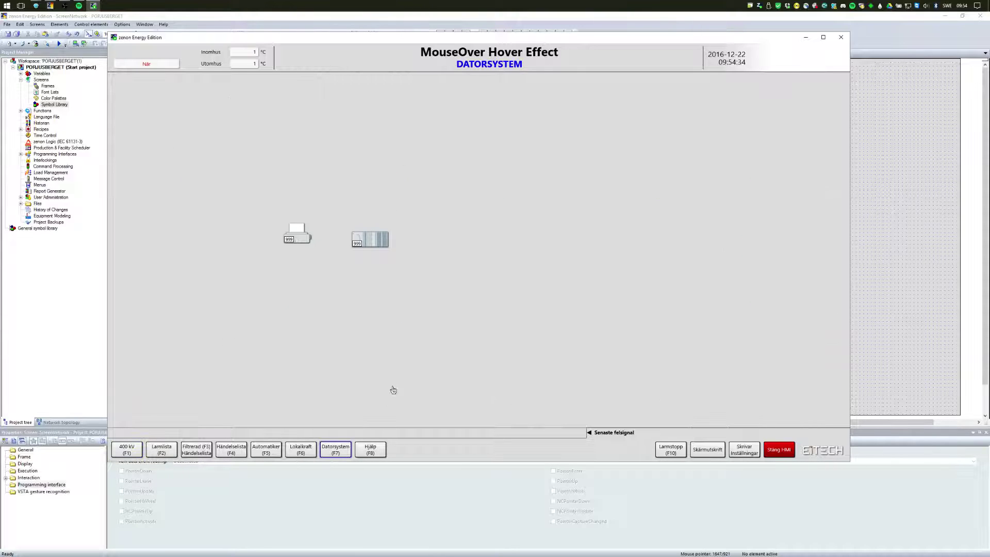